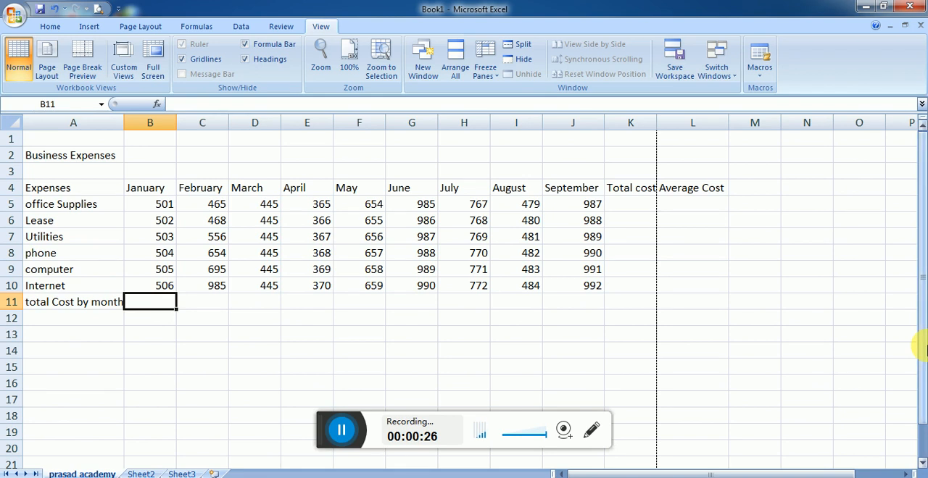
# Step: Total the January expenses in B11 with =SUM(B5:B10) and fill the formula across to September in J11
pyautogui.write('=sum(')
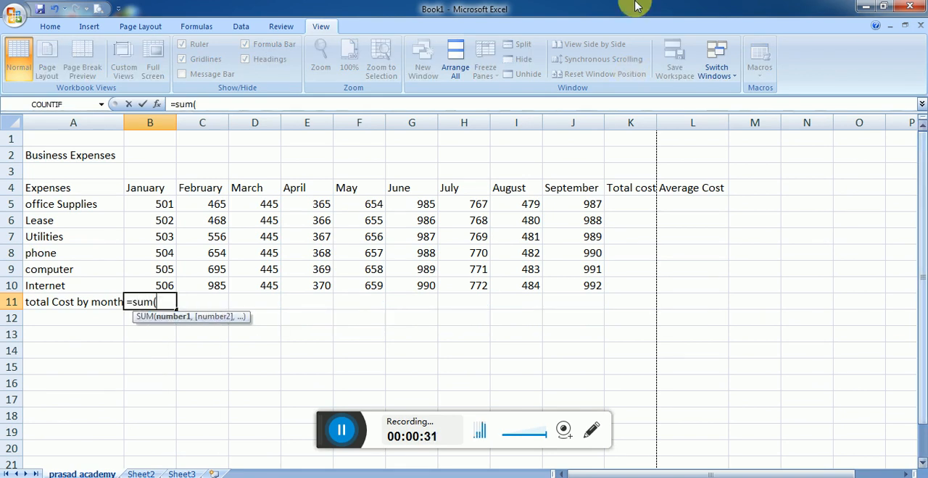
pyautogui.moveTo(160, 210); pyautogui.dragTo(171, 286)
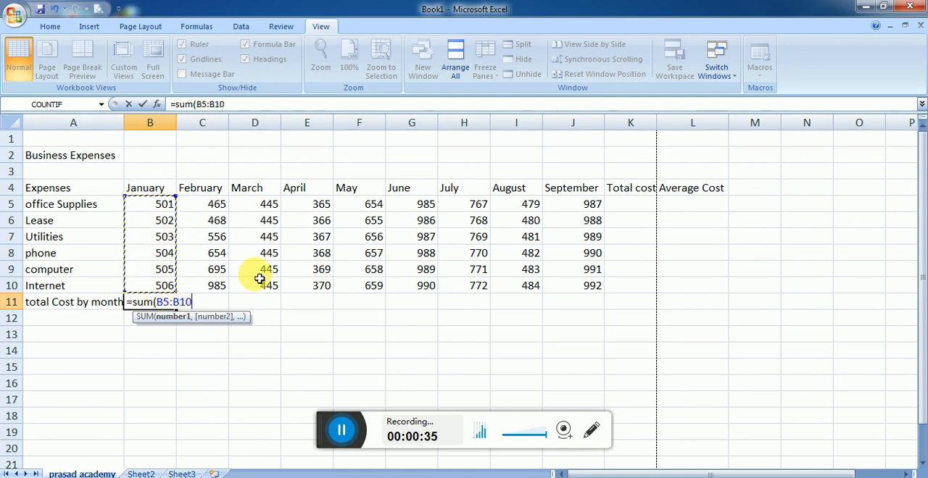
pyautogui.write(')')
pyautogui.press('Return')
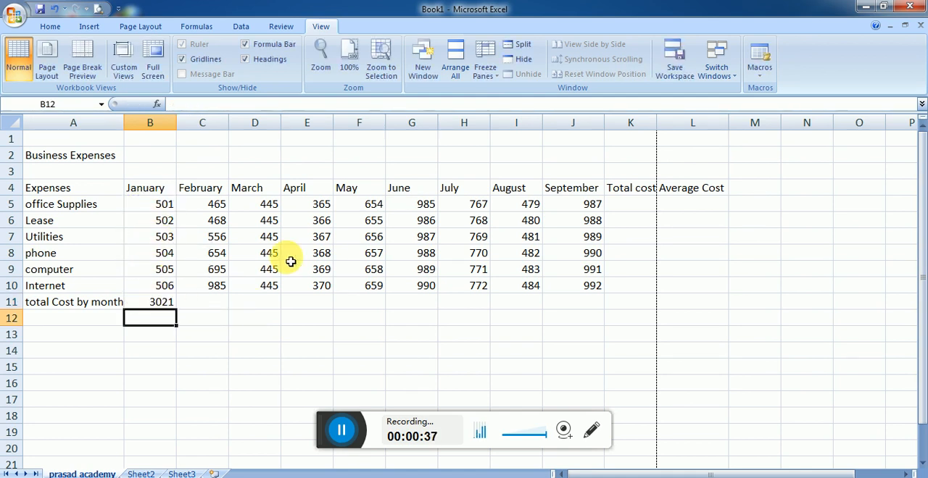
pyautogui.click(159, 298)
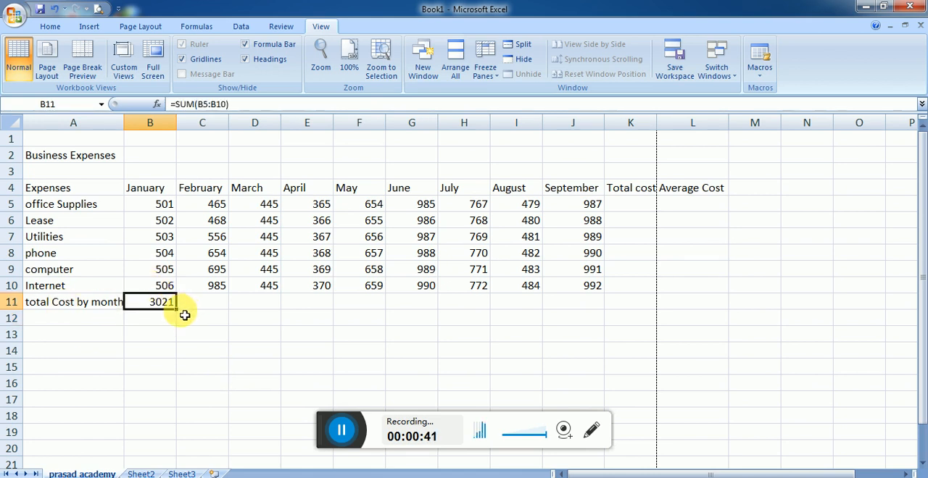
pyautogui.moveTo(180, 314); pyautogui.dragTo(613, 308)
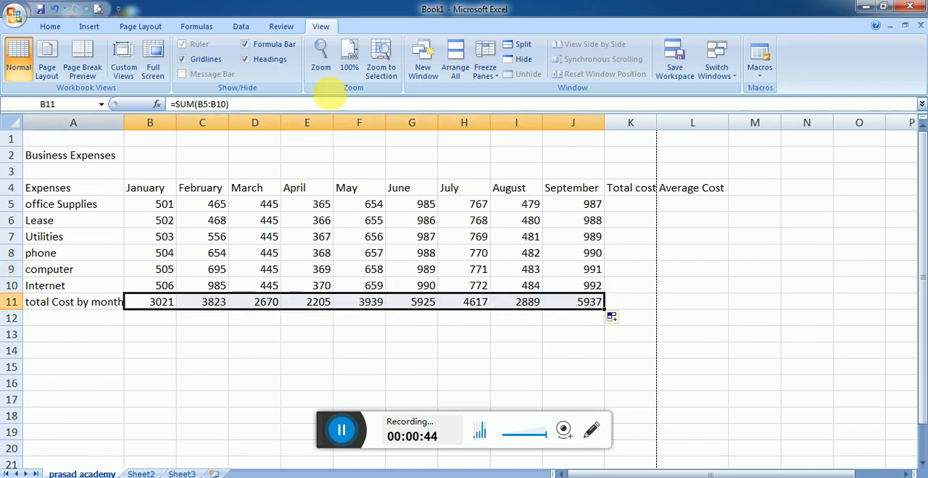
# Step: Apply All Borders to the expense table range A1:L11
pyautogui.click(625, 207)
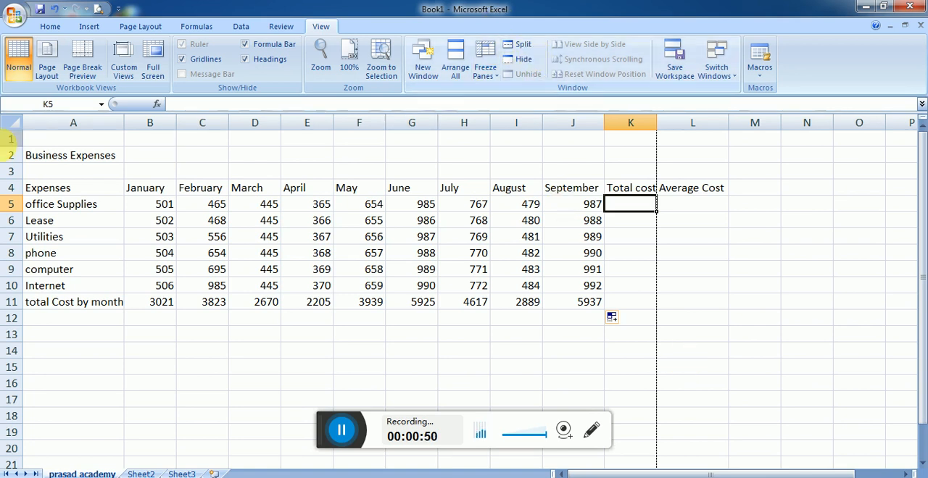
pyautogui.moveTo(35, 142)
pyautogui.mouseDown()
pyautogui.moveTo(501, 292)
pyautogui.moveTo(672, 293)
pyautogui.moveTo(675, 308)
pyautogui.mouseUp()
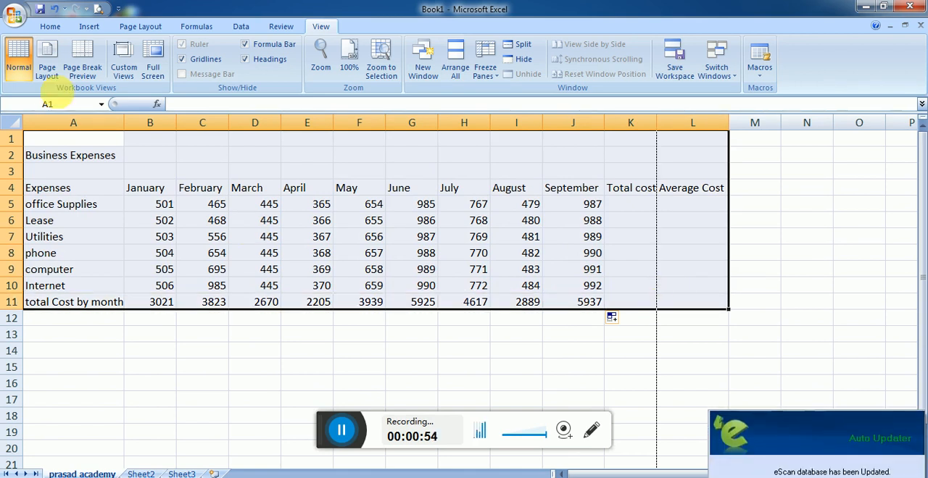
pyautogui.click(50, 26)
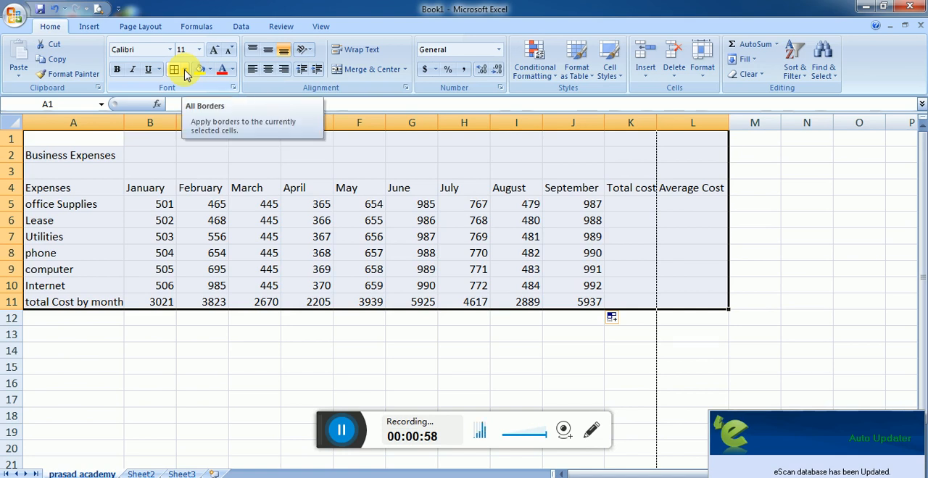
pyautogui.click(185, 70)
pyautogui.click(200, 178)
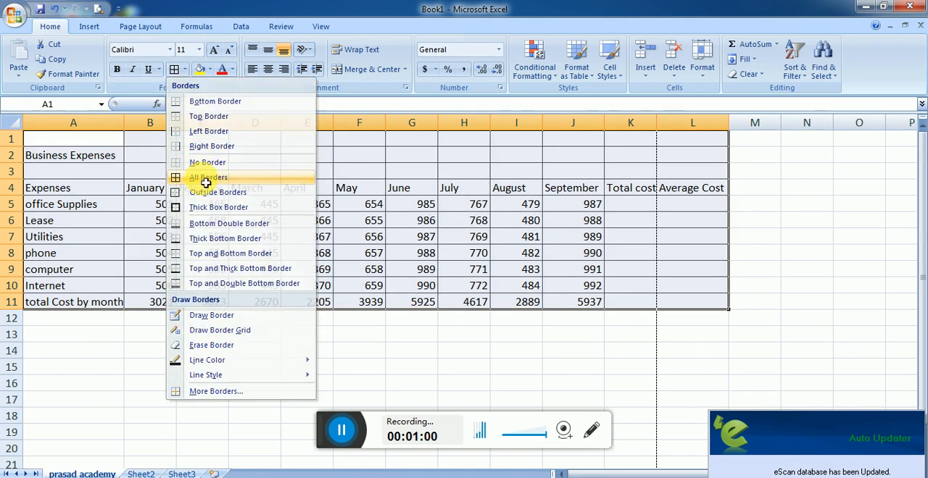
# Step: Calculate the office Supplies total cost in K5 with =SUM(B5:J5) and fill the formula down to K11
pyautogui.click(640, 211)
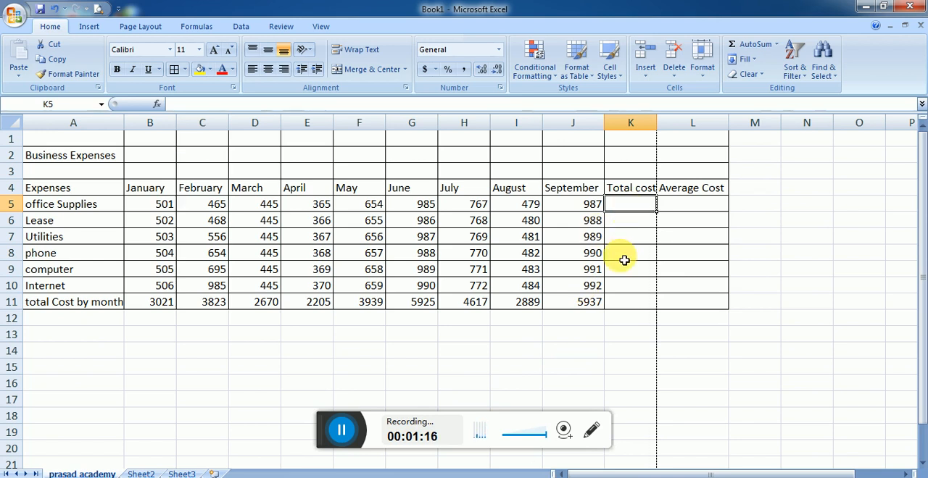
pyautogui.write('=su')
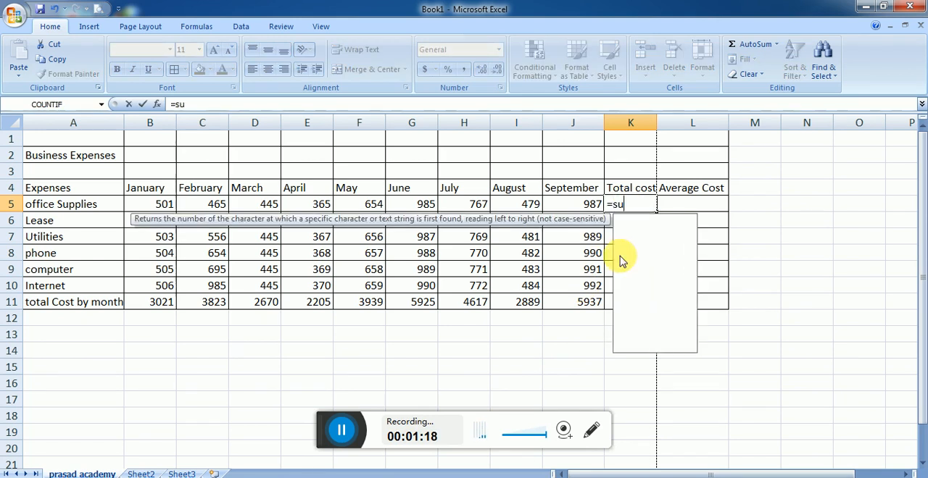
pyautogui.write('m(')
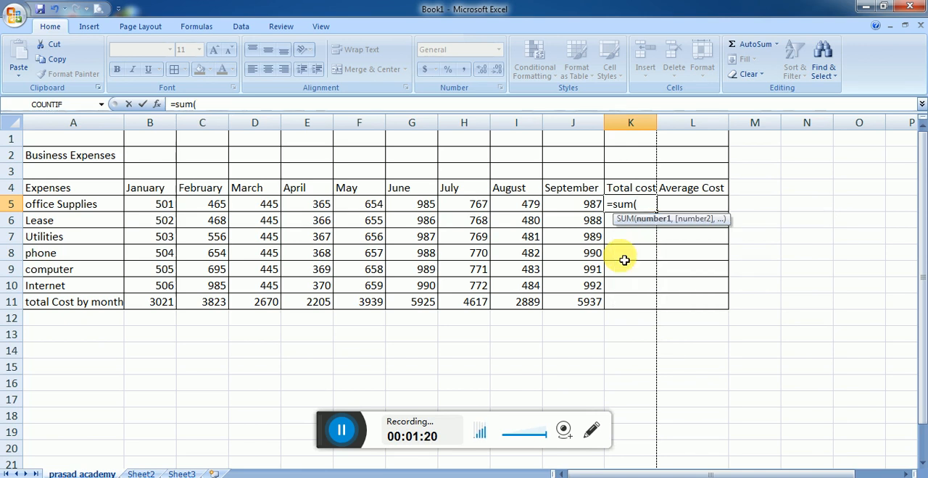
pyautogui.moveTo(145, 206); pyautogui.dragTo(558, 207)
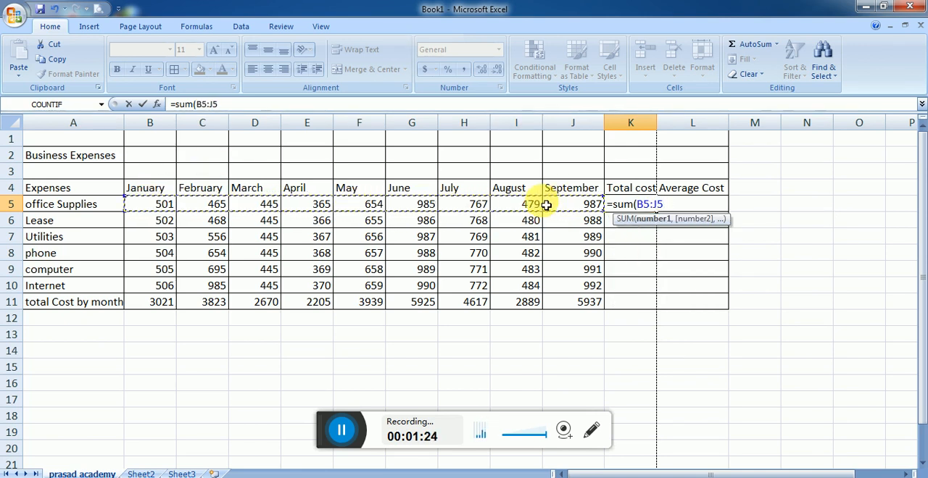
pyautogui.write(')')
pyautogui.press('Return')
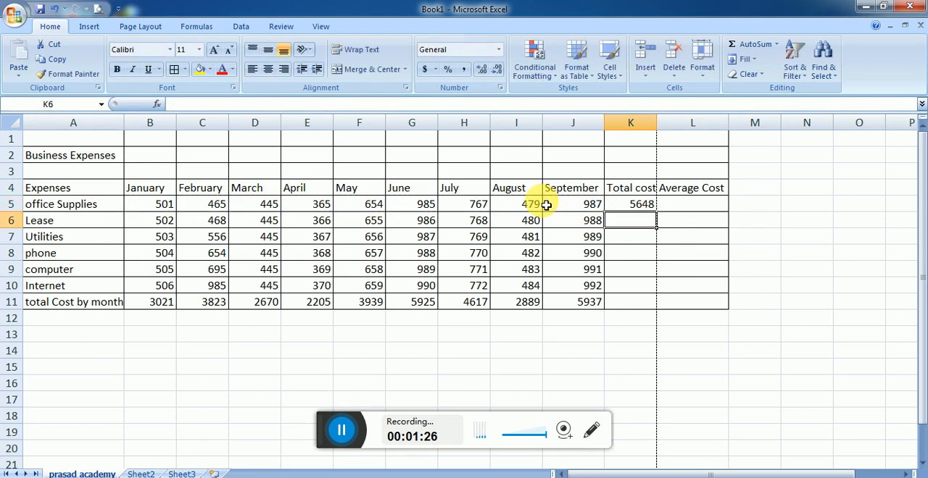
pyautogui.click(639, 203)
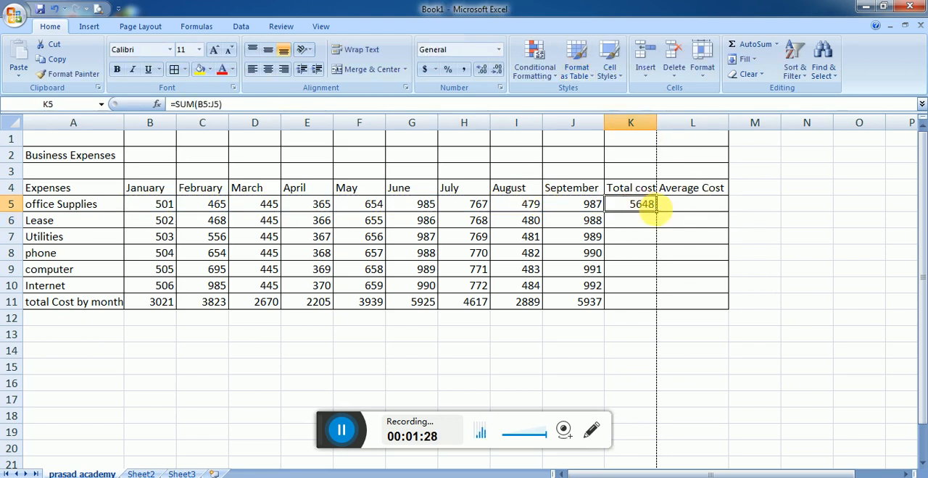
pyautogui.doubleClick(656, 211)
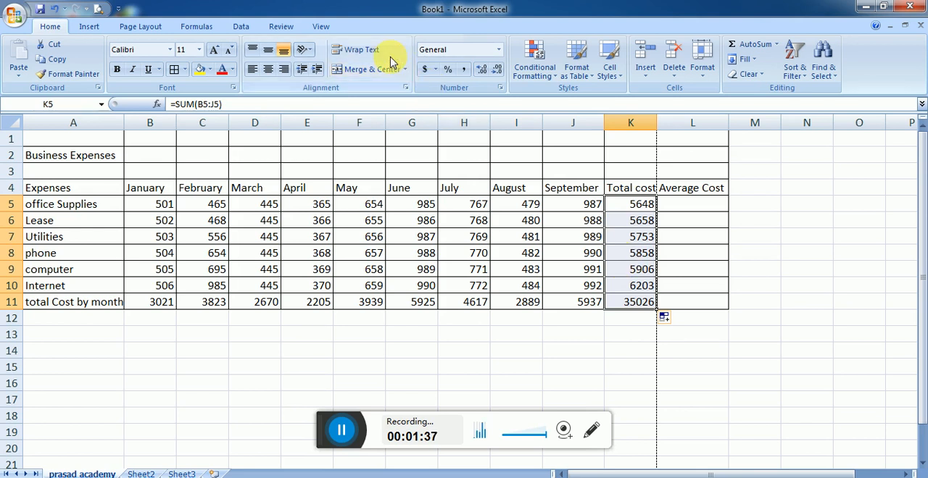
# Step: Calculate the office Supplies average cost in L5 with =AVERAGE(B5:J5)
pyautogui.click(685, 206)
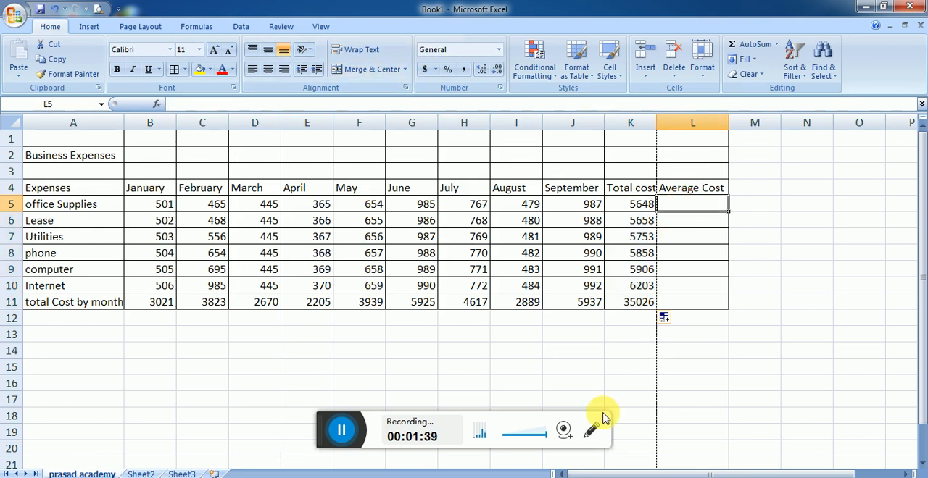
pyautogui.write('=')
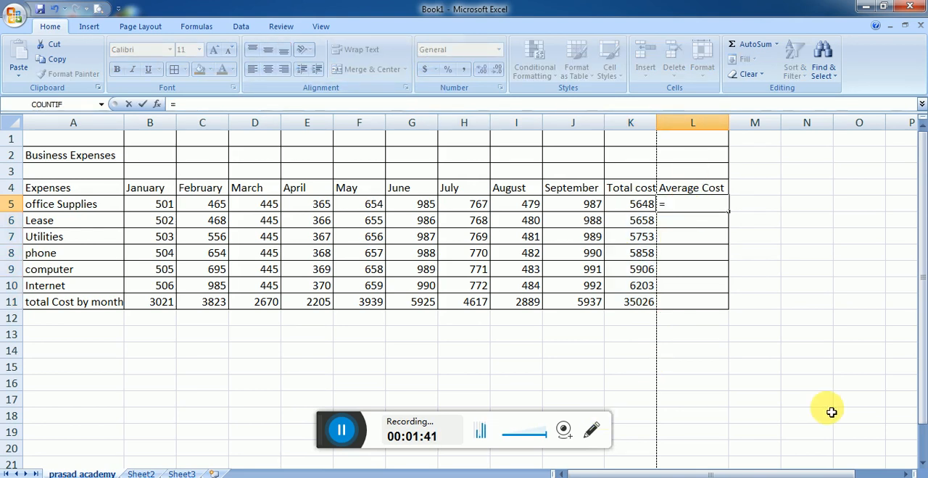
pyautogui.write('average')
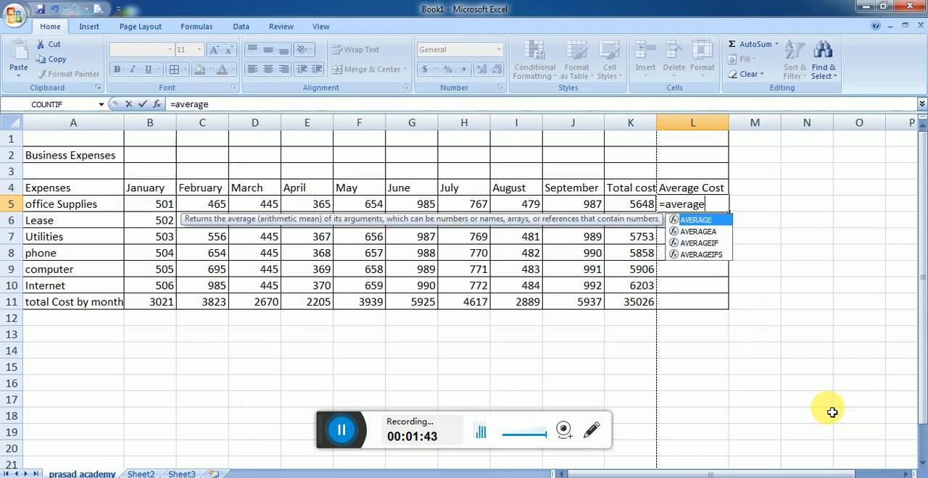
pyautogui.write('(')
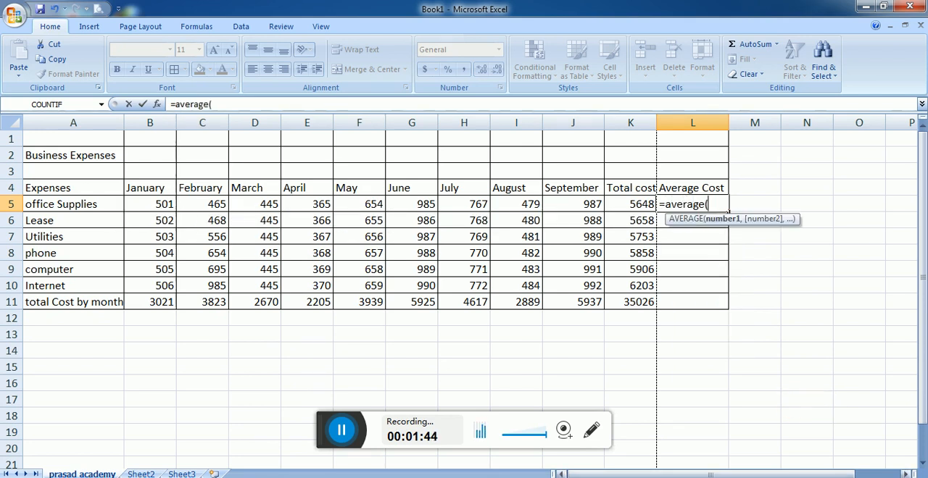
pyautogui.click(171, 209)
pyautogui.moveTo(172, 210); pyautogui.dragTo(584, 210)
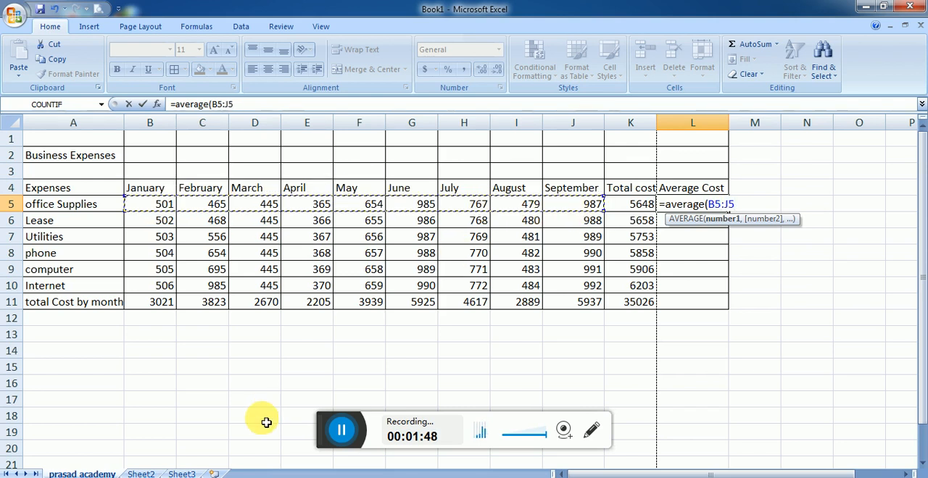
pyautogui.press('Return')
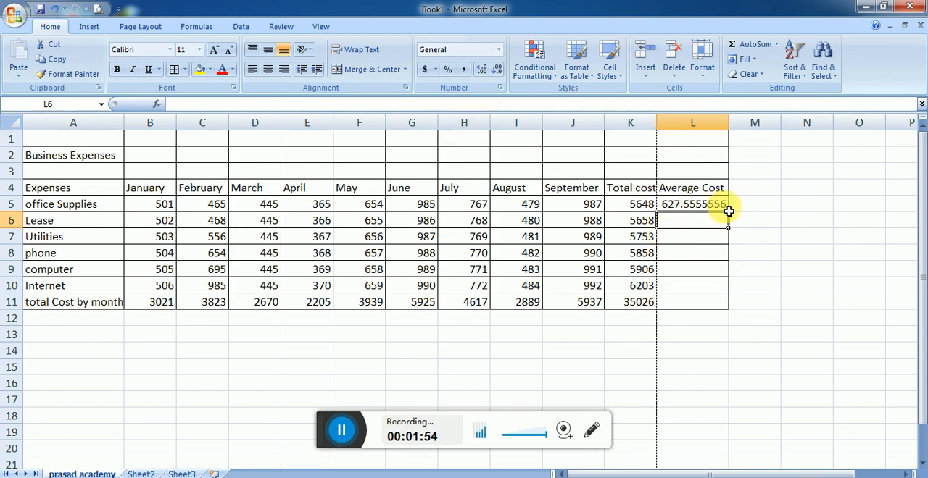
# Step: Reduce the average cost in L5 to one decimal place and fill its formula down to L11
pyautogui.click(697, 203)
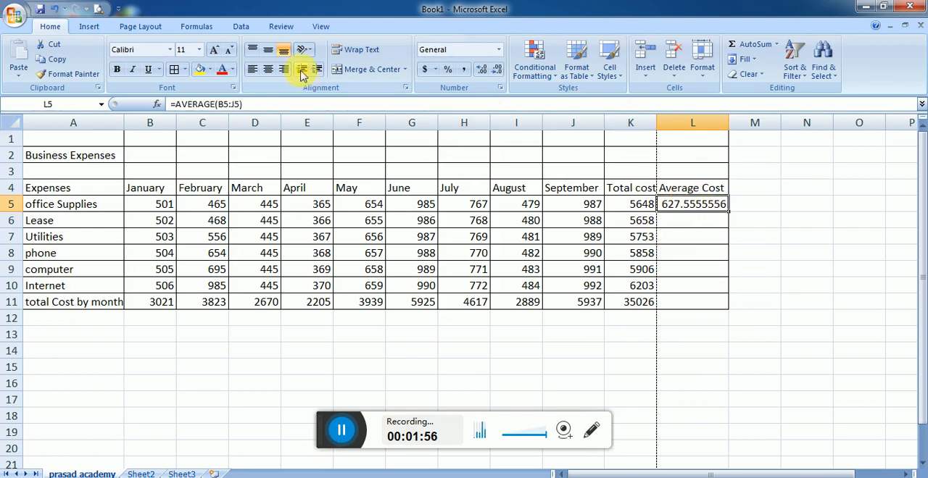
pyautogui.click(497, 70)
pyautogui.click(497, 71)
pyautogui.click(497, 71)
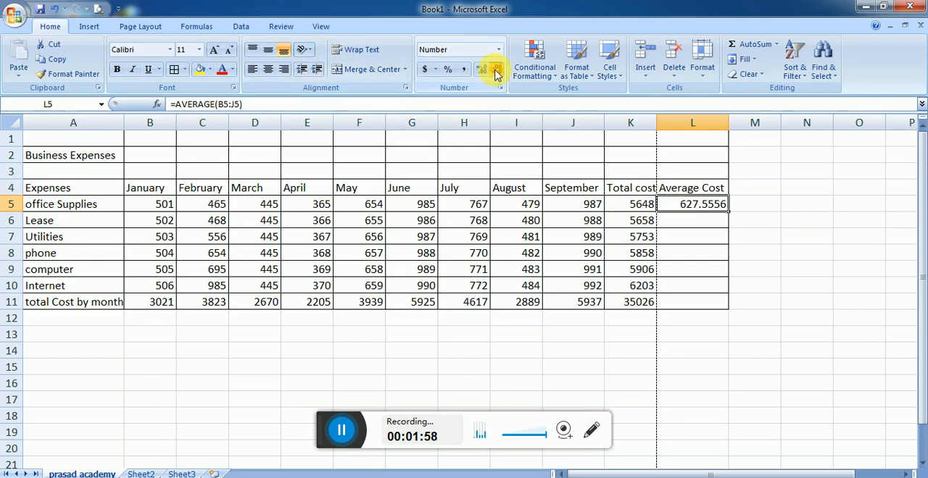
pyautogui.click(497, 71)
pyautogui.click(496, 71)
pyautogui.click(496, 70)
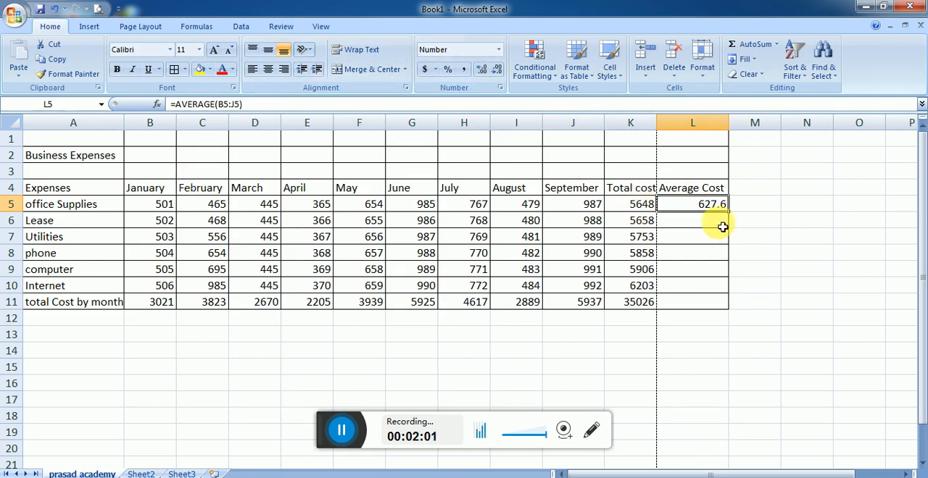
pyautogui.moveTo(734, 218); pyautogui.dragTo(717, 307)
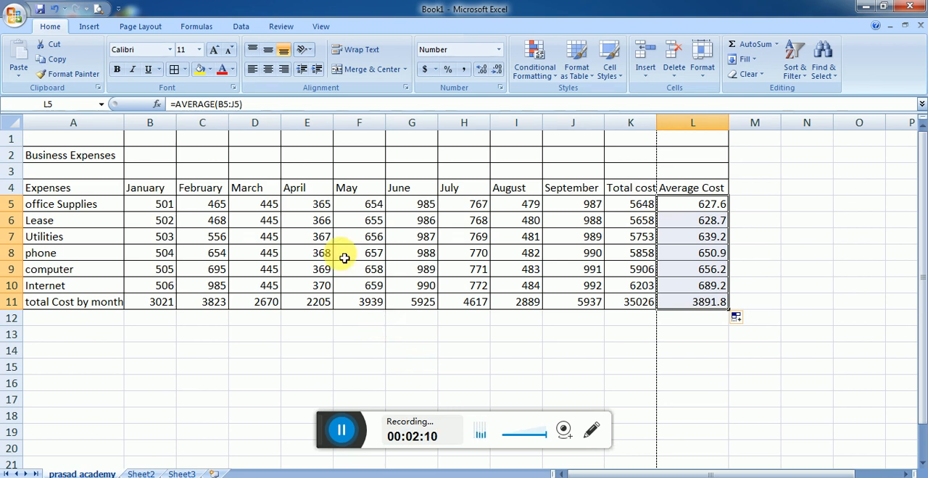
# Step: Right-align the March column from its heading to its total, D4:D11
pyautogui.moveTo(254, 193); pyautogui.dragTo(250, 303)
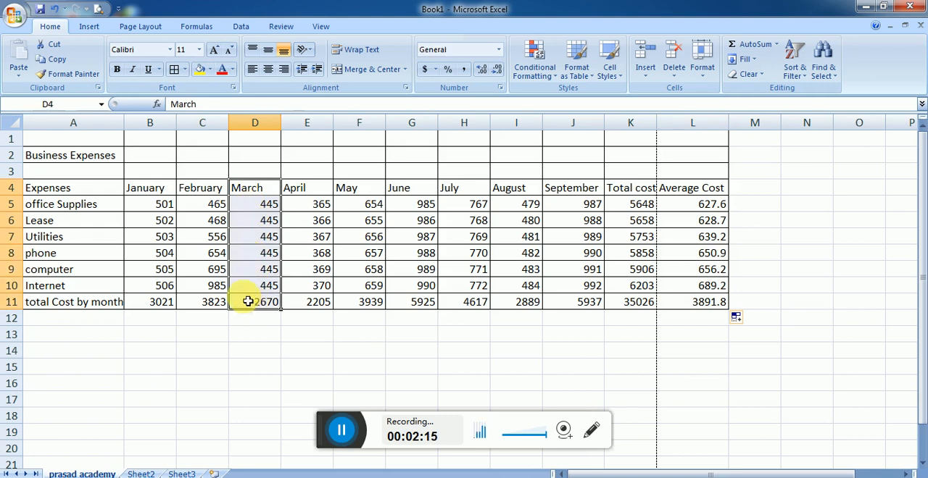
pyautogui.click(283, 71)
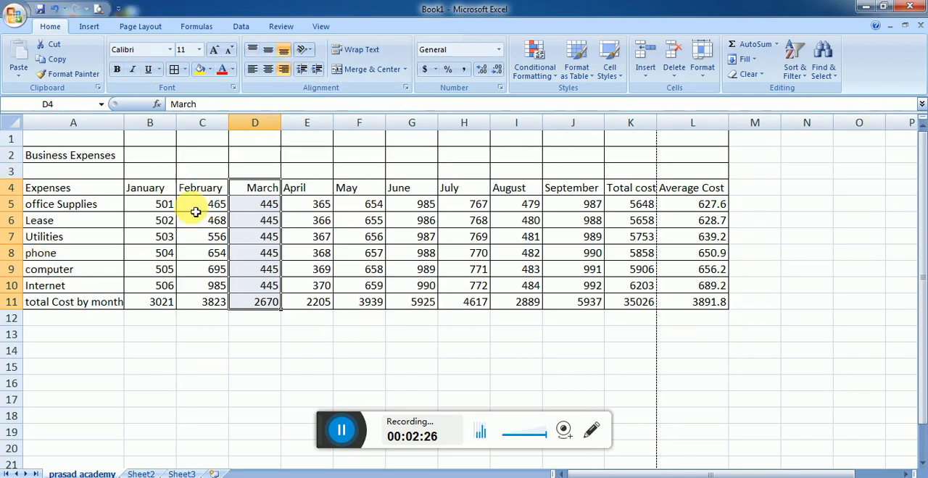
# Step: Set the worksheet's page orientation to Landscape
pyautogui.click(139, 27)
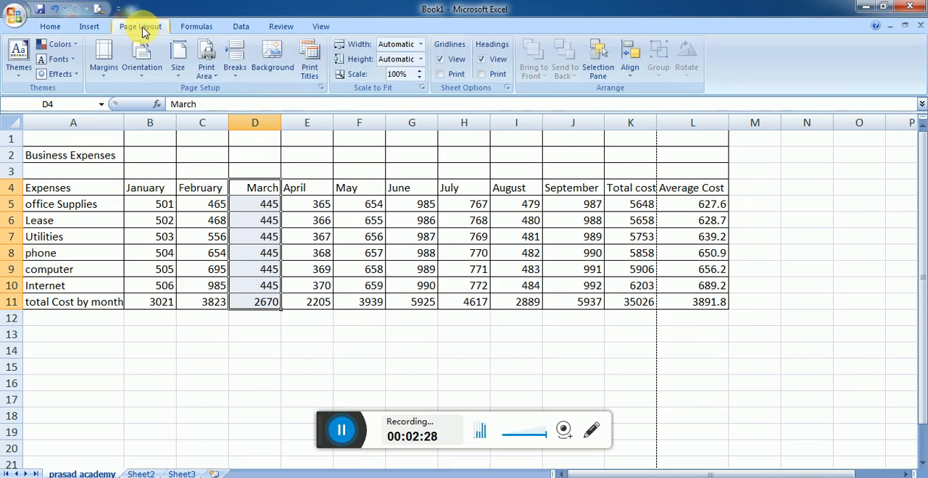
pyautogui.click(147, 77)
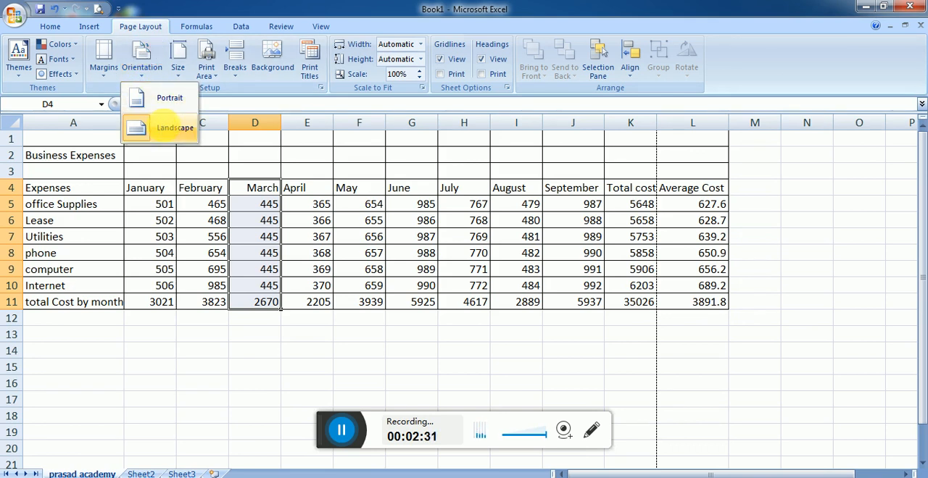
pyautogui.click(165, 129)
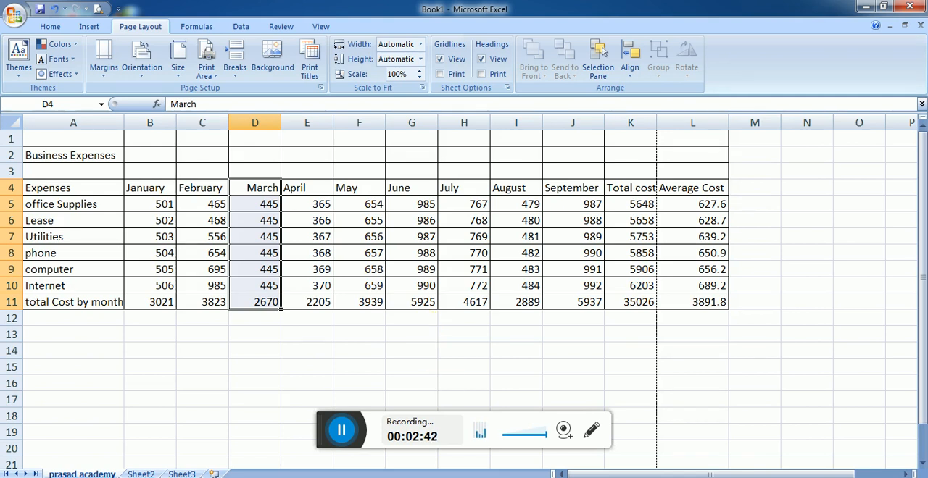
# Step: Rename the prasad academy sheet to "sheet 1"
pyautogui.rightClick(89, 471)
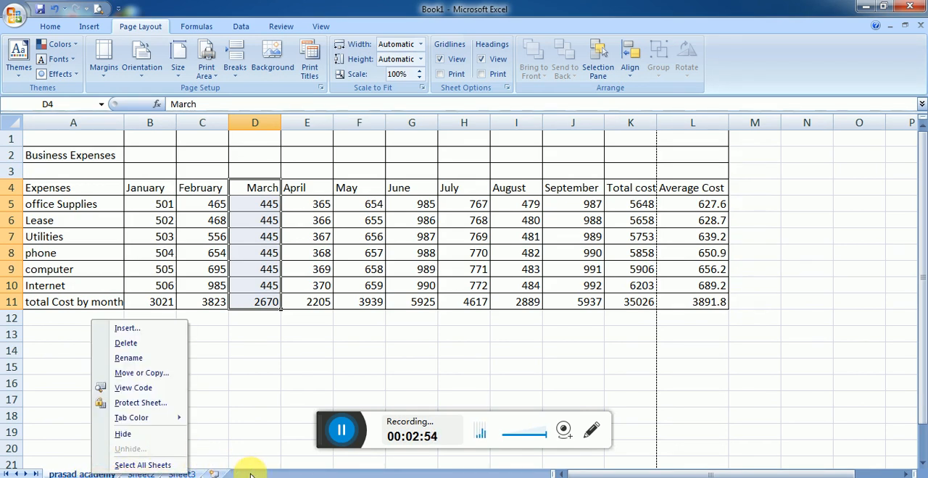
pyautogui.click(102, 473)
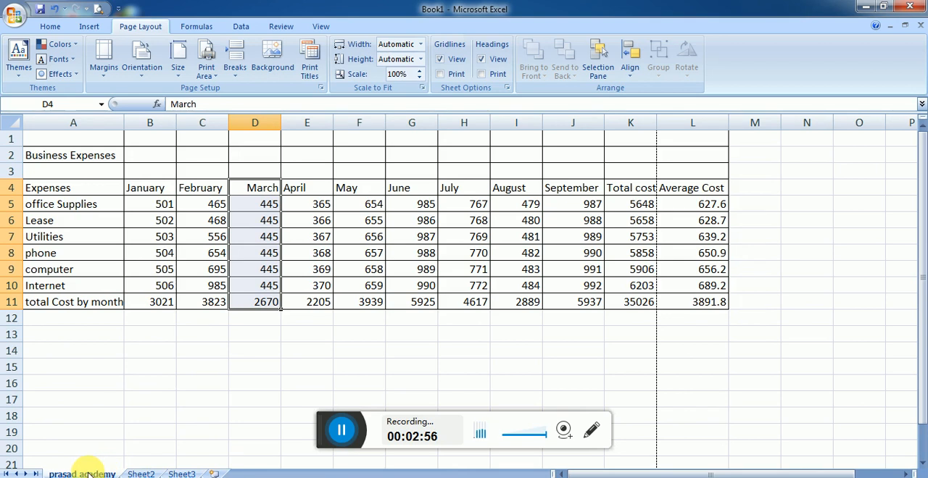
pyautogui.rightClick(87, 474)
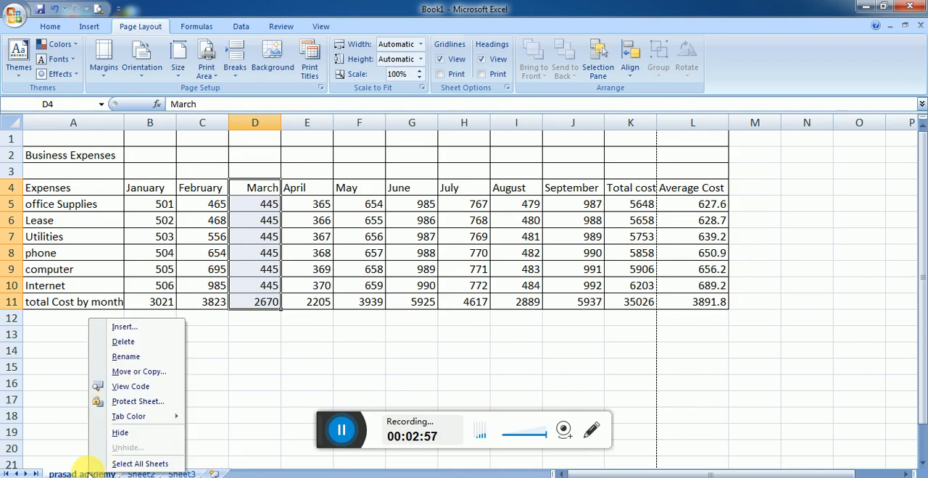
pyautogui.click(120, 357)
pyautogui.write('sh')
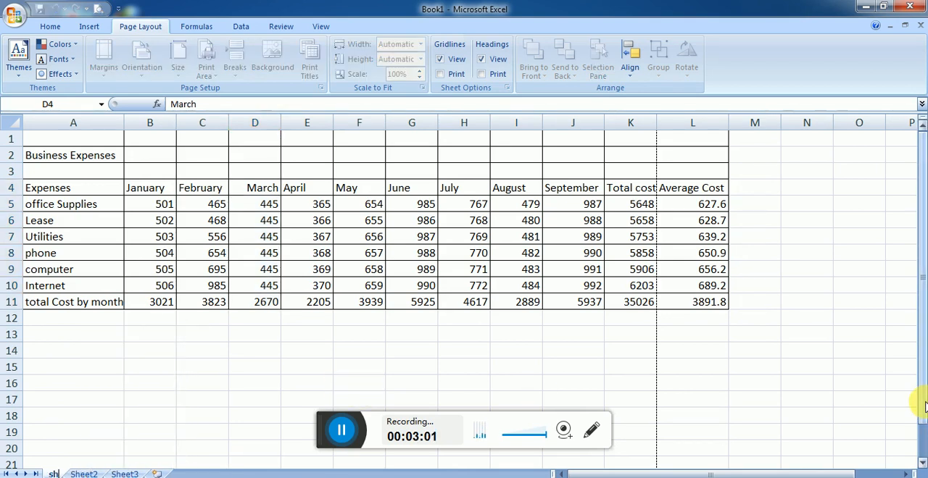
pyautogui.write('eet 1')
pyautogui.press('Return')
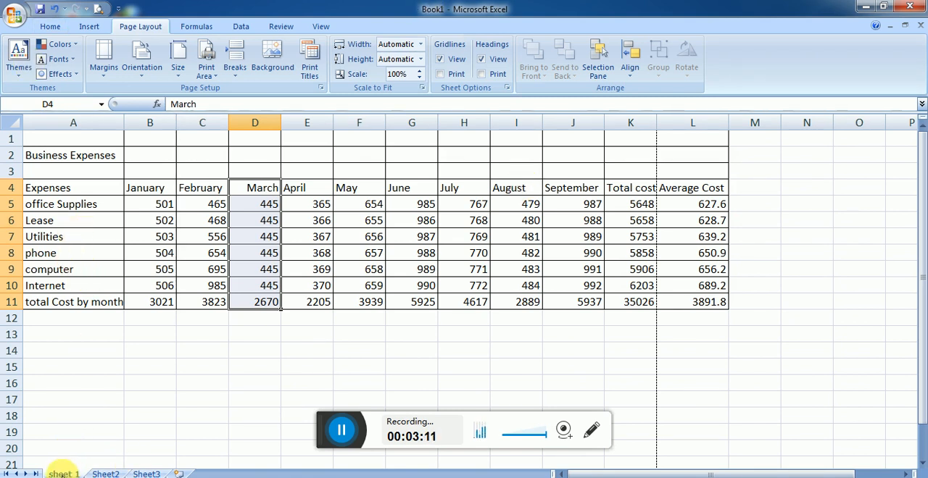
# Step: Rename the "sheet 1" sheet to "prasad academy"
pyautogui.rightClick(62, 472)
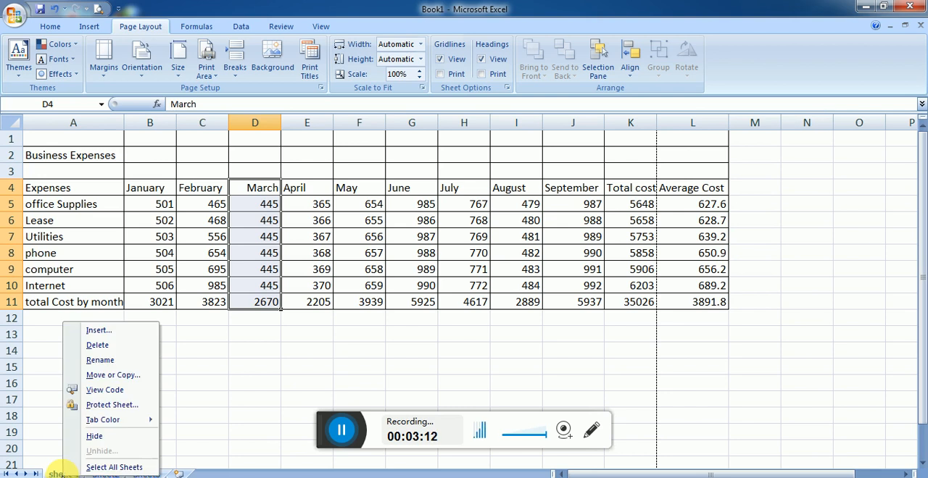
pyautogui.click(78, 355)
pyautogui.write('pra')
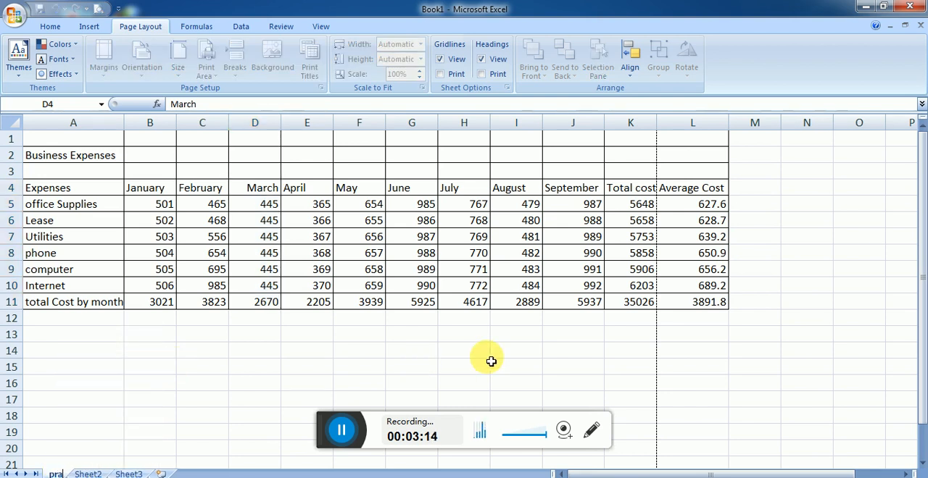
pyautogui.write('sad academy')
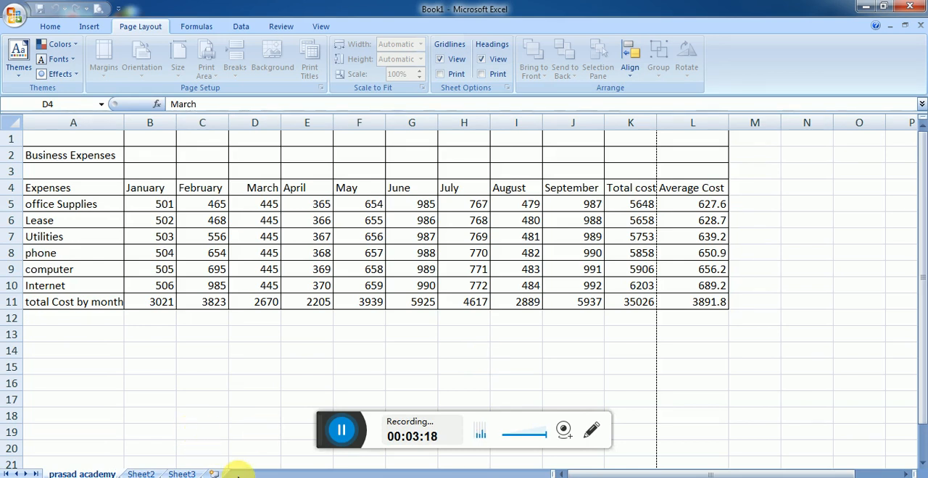
pyautogui.press('Return')
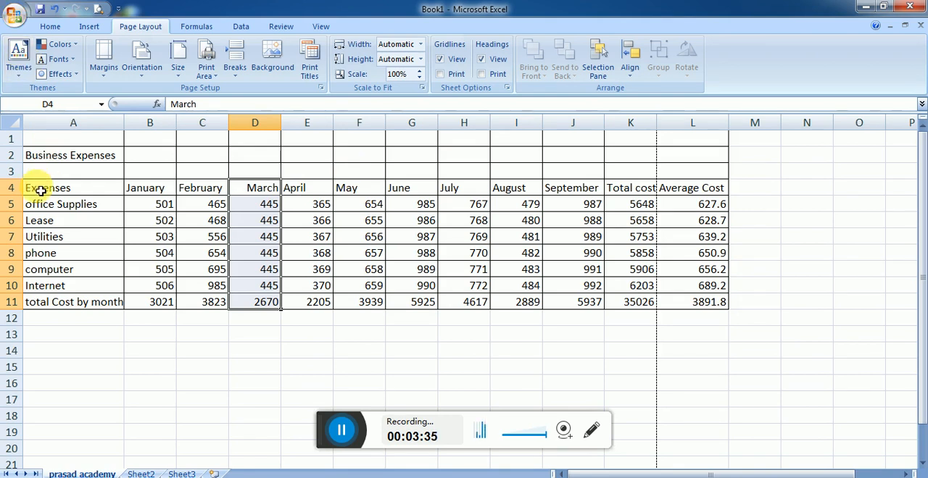
# Step: Make the heading row A4:L4 bold and set its font size to 14
pyautogui.moveTo(40, 190); pyautogui.dragTo(692, 198)
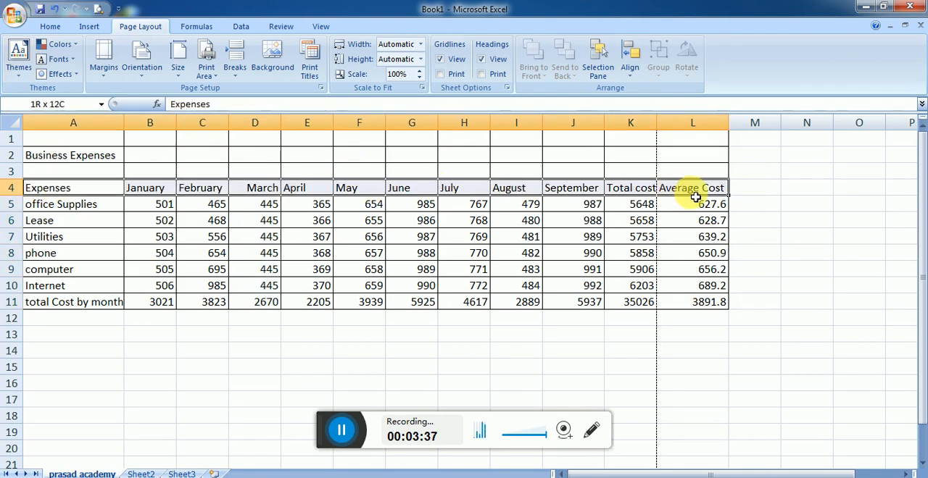
pyautogui.click(48, 26)
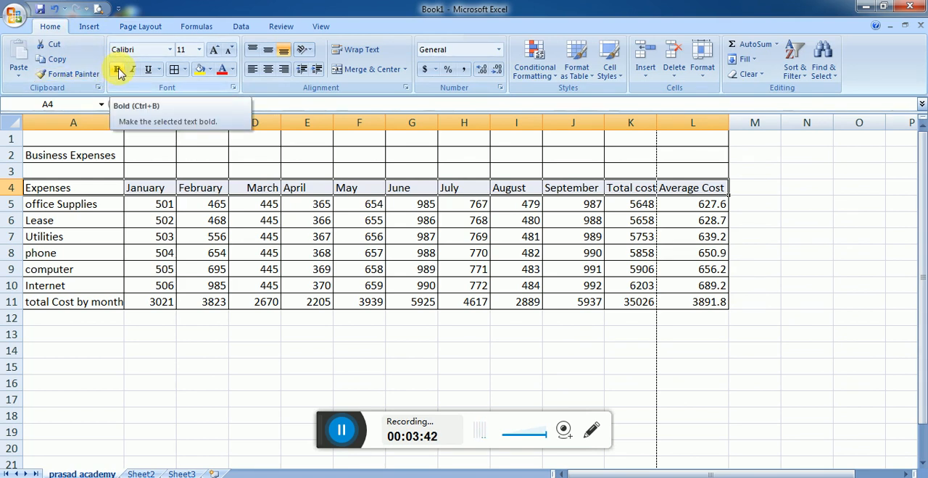
pyautogui.click(118, 69)
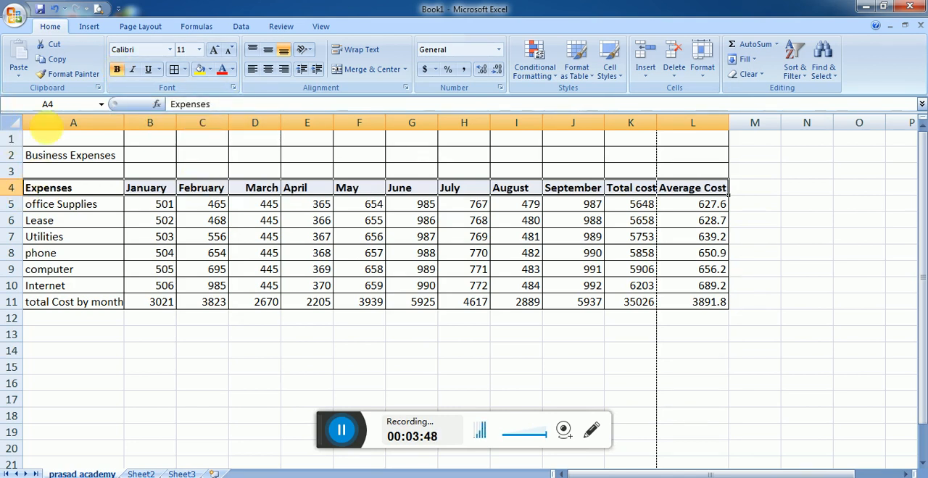
pyautogui.click(200, 51)
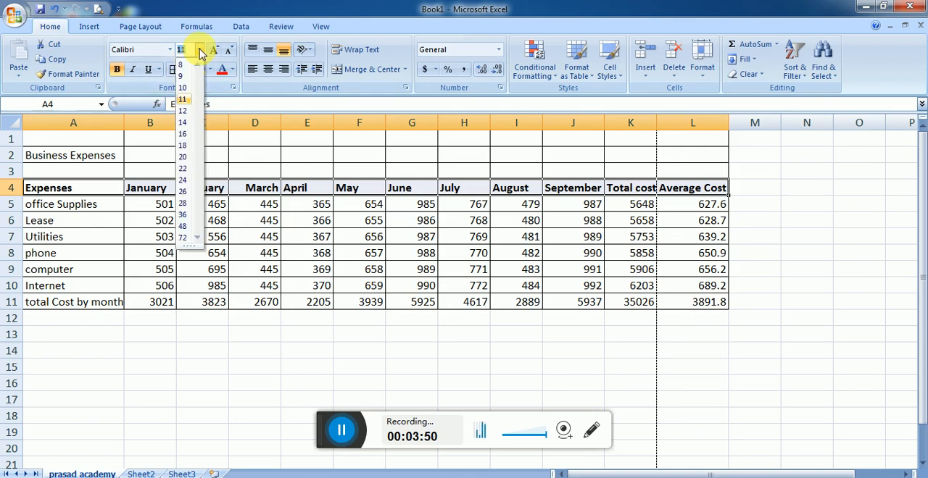
pyautogui.click(182, 123)
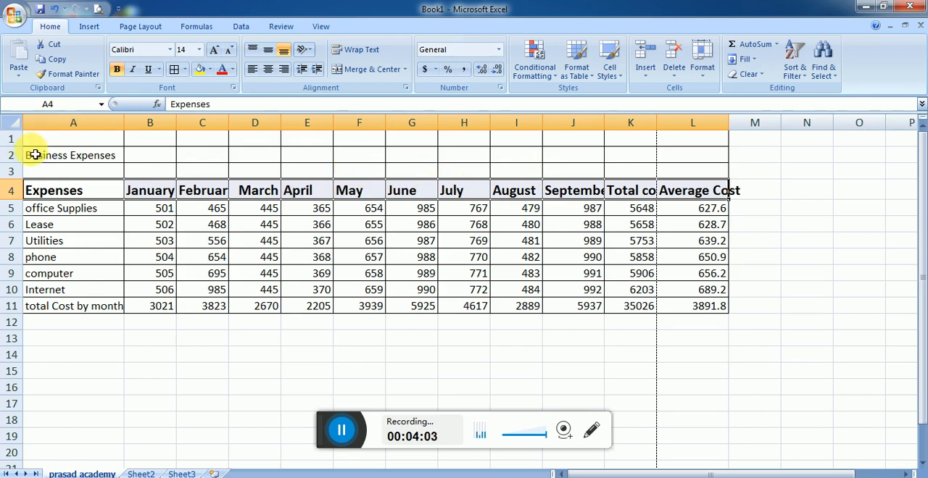
# Step: Merge and center the Business Expenses title across A2:L3 and format it in bold at size 24
pyautogui.moveTo(35, 155); pyautogui.dragTo(701, 172)
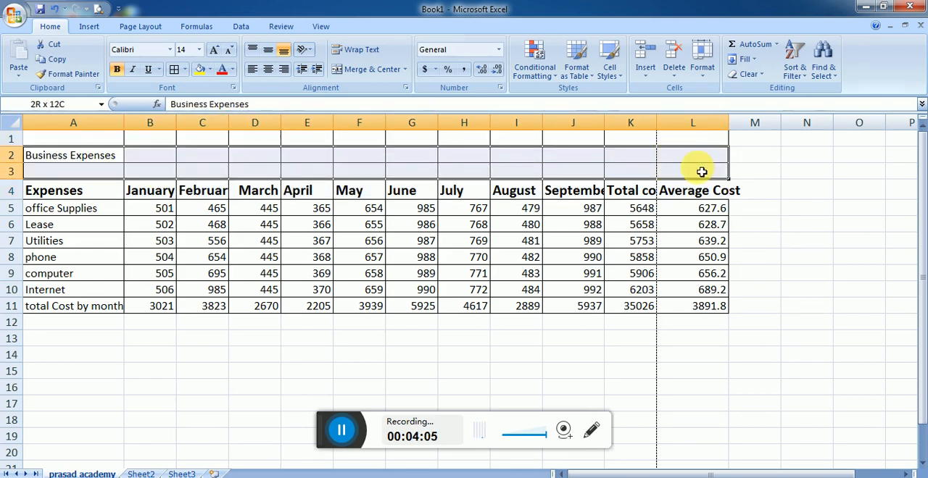
pyautogui.click(361, 70)
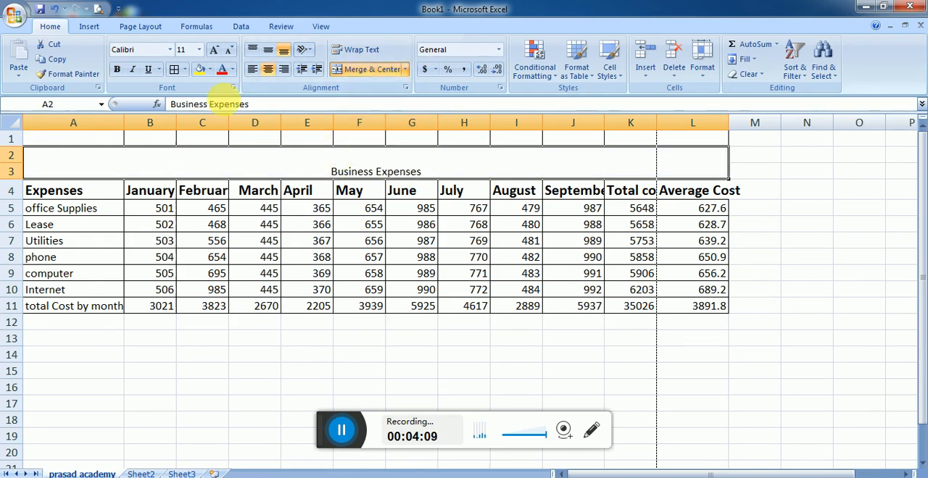
pyautogui.click(215, 51)
pyautogui.click(216, 51)
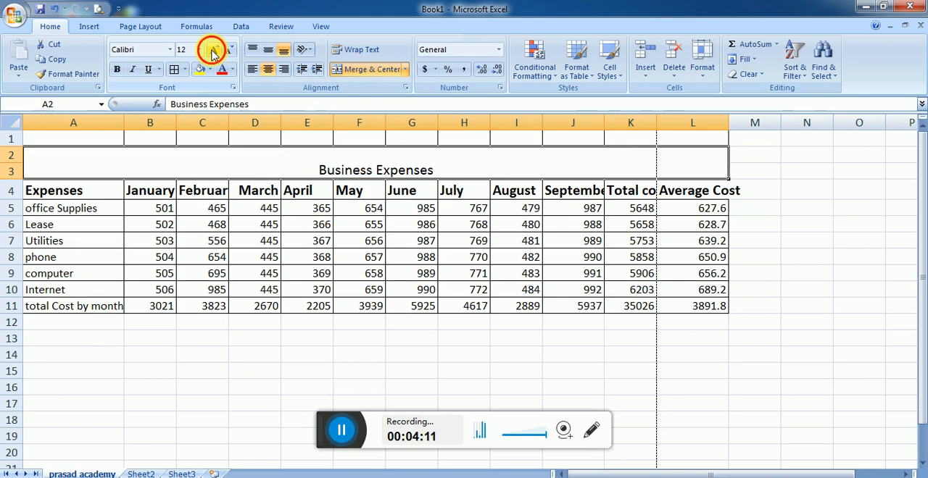
pyautogui.click(215, 51)
pyautogui.click(215, 50)
pyautogui.click(215, 51)
pyautogui.click(216, 51)
pyautogui.click(215, 51)
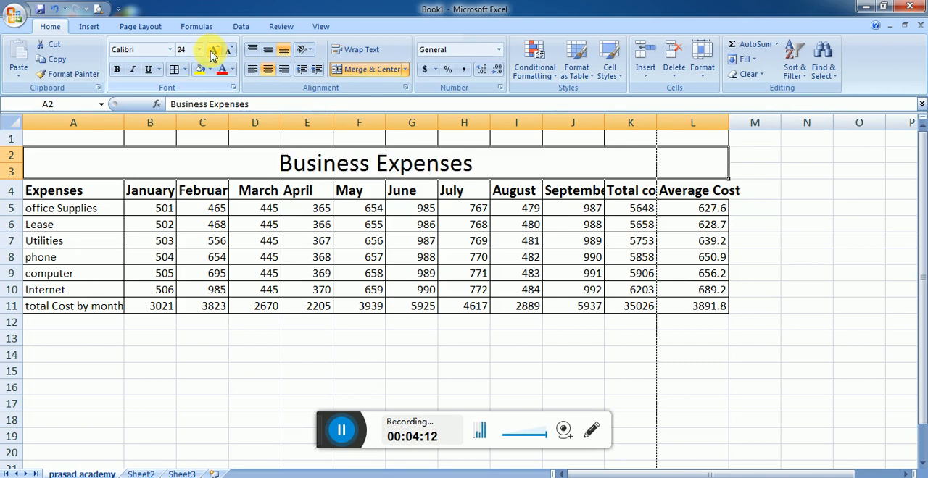
pyautogui.click(116, 70)
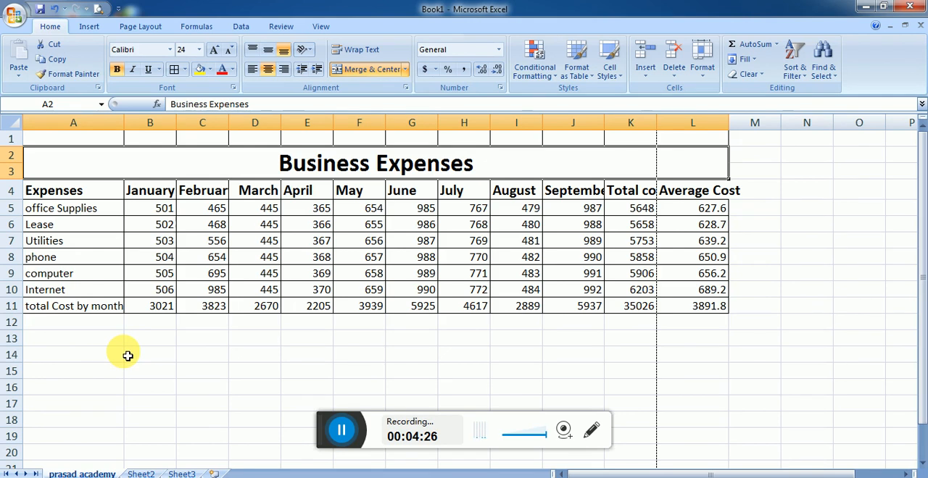
# Step: Apply the dollar Accounting format to B5:L11 and autofit the column widths of the whole table A1:L11
pyautogui.moveTo(138, 207); pyautogui.dragTo(714, 304)
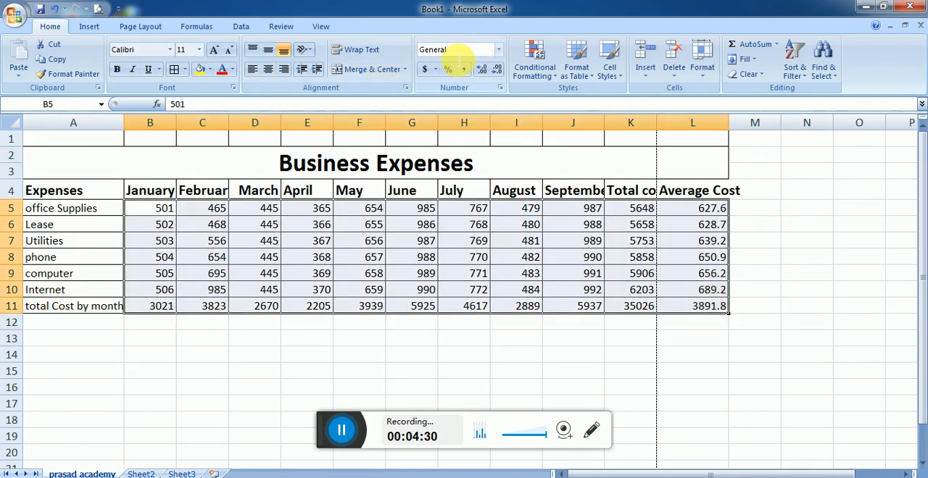
pyautogui.click(427, 71)
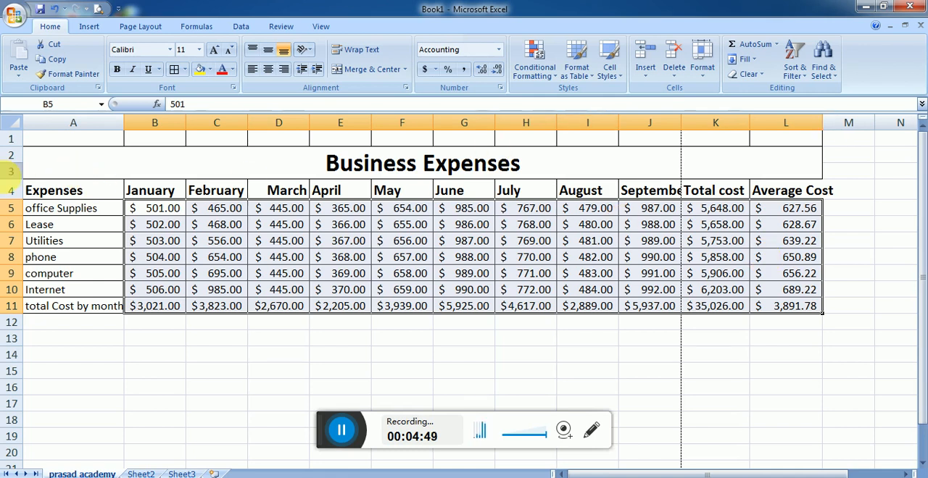
pyautogui.click(42, 190)
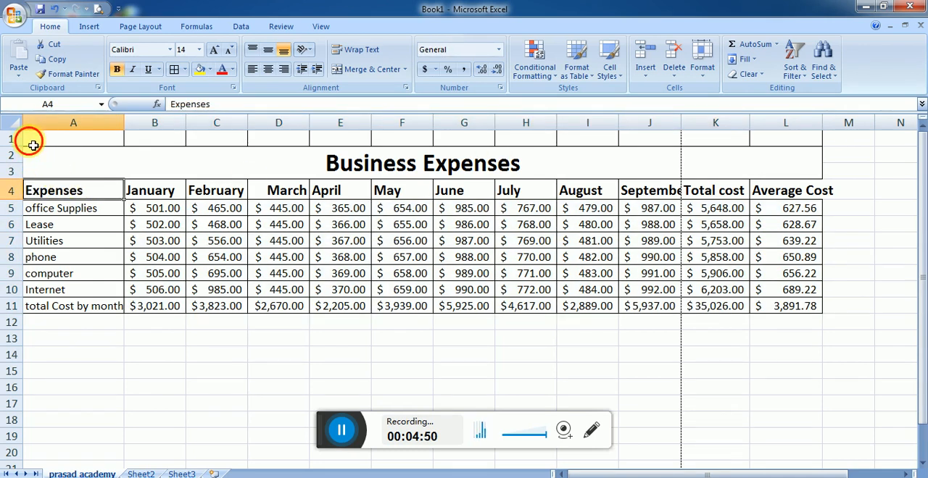
pyautogui.moveTo(33, 145); pyautogui.dragTo(748, 311)
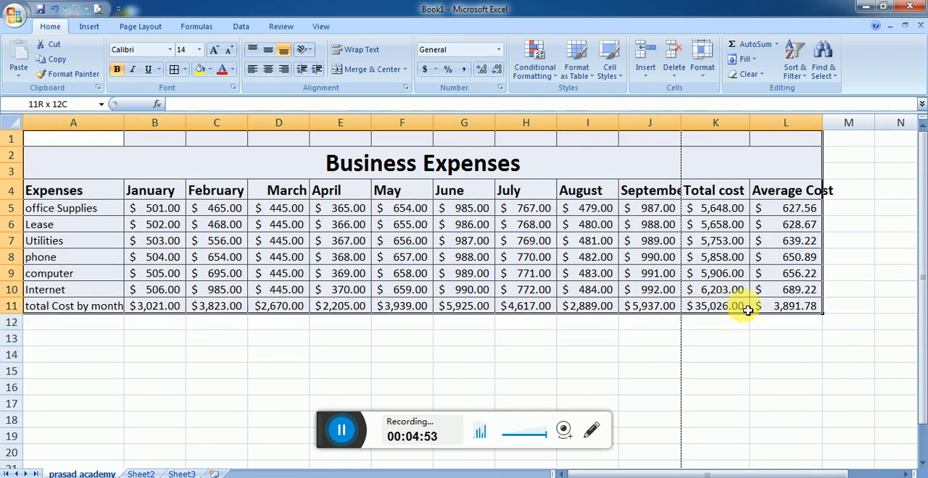
pyautogui.click(701, 61)
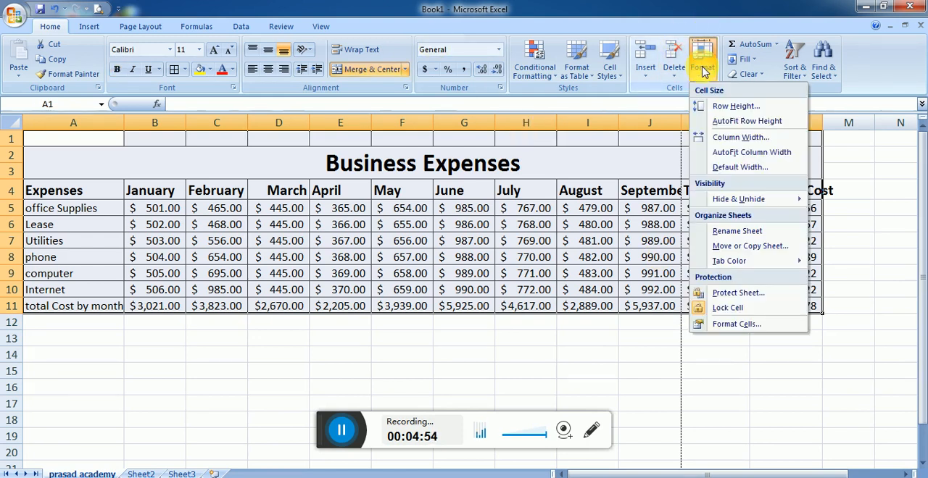
pyautogui.click(743, 160)
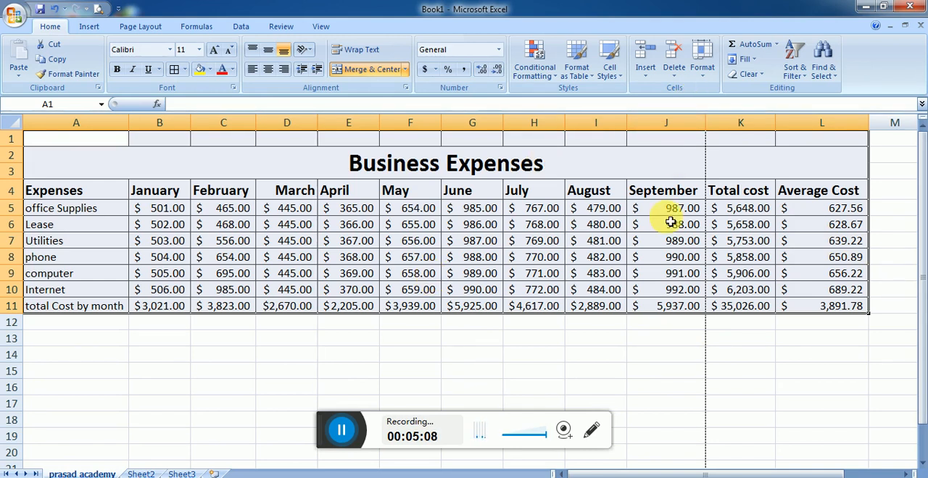
pyautogui.click(598, 357)
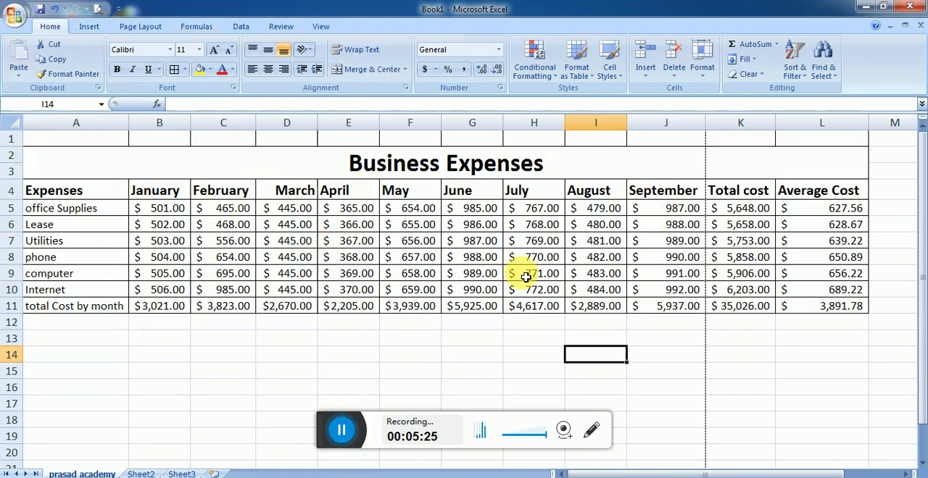
# Step: Insert a 2-D 100% stacked column chart of the January to April expenses in A4:E11 and shrink it to sit below the table
pyautogui.moveTo(42, 192); pyautogui.dragTo(349, 310)
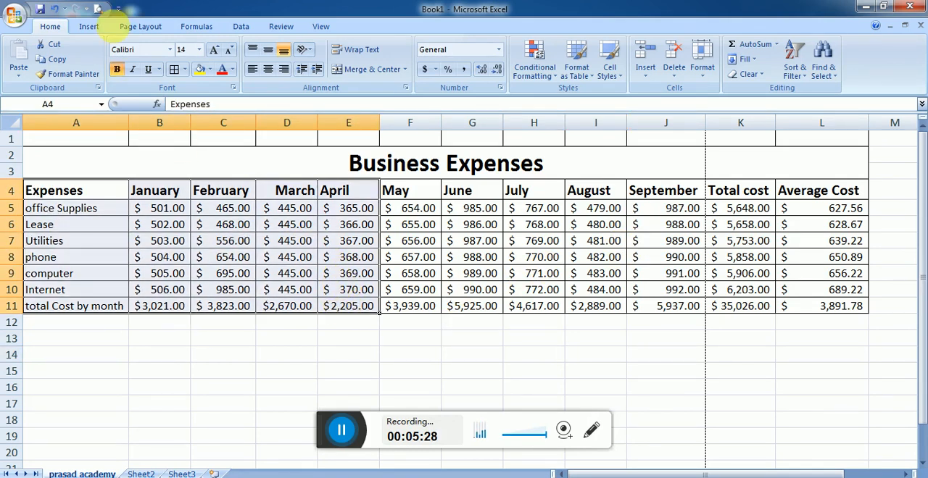
pyautogui.click(90, 27)
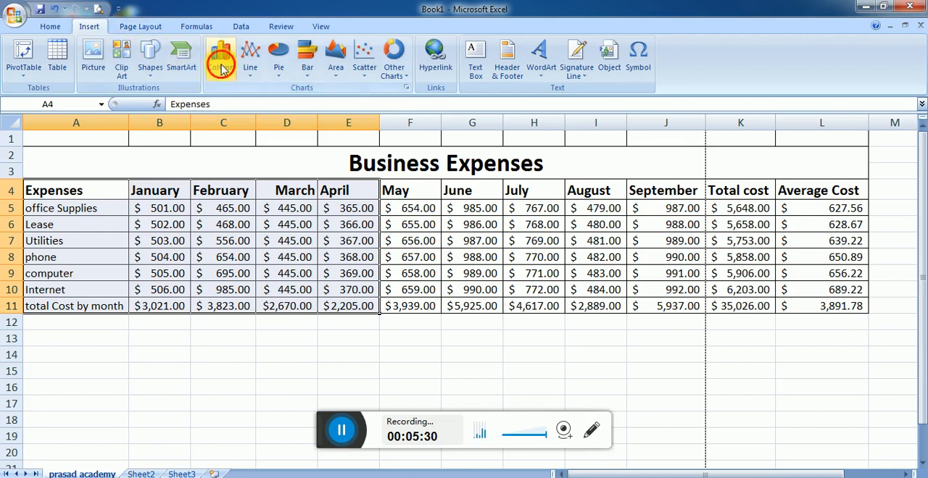
pyautogui.click(221, 58)
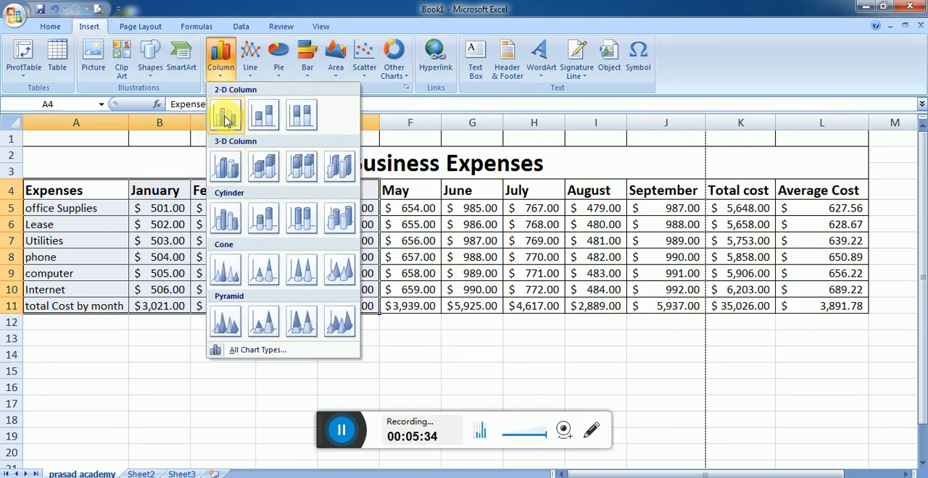
pyautogui.click(299, 116)
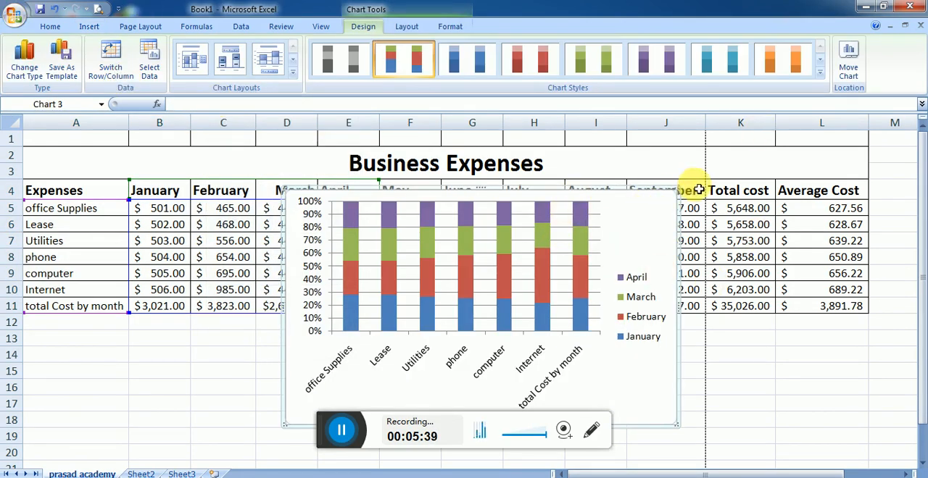
pyautogui.moveTo(680, 194); pyautogui.dragTo(380, 322)
pyautogui.click(456, 315)
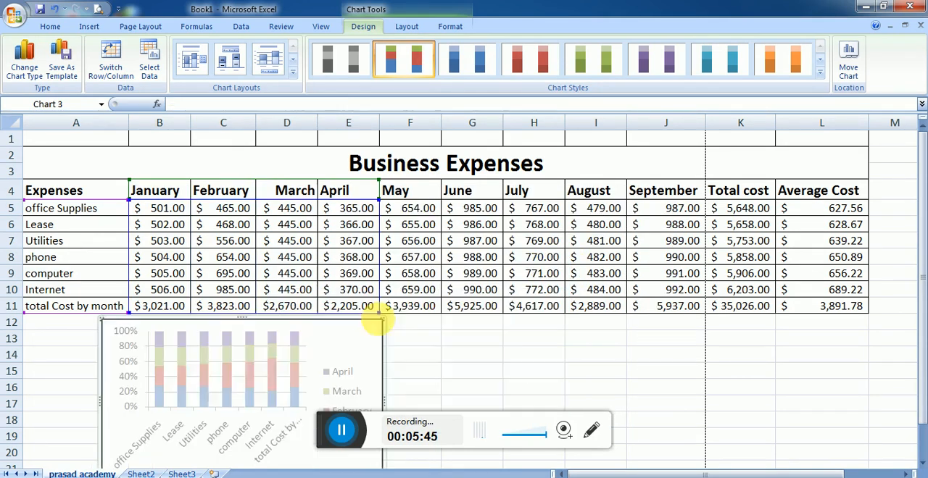
pyautogui.click(585, 329)
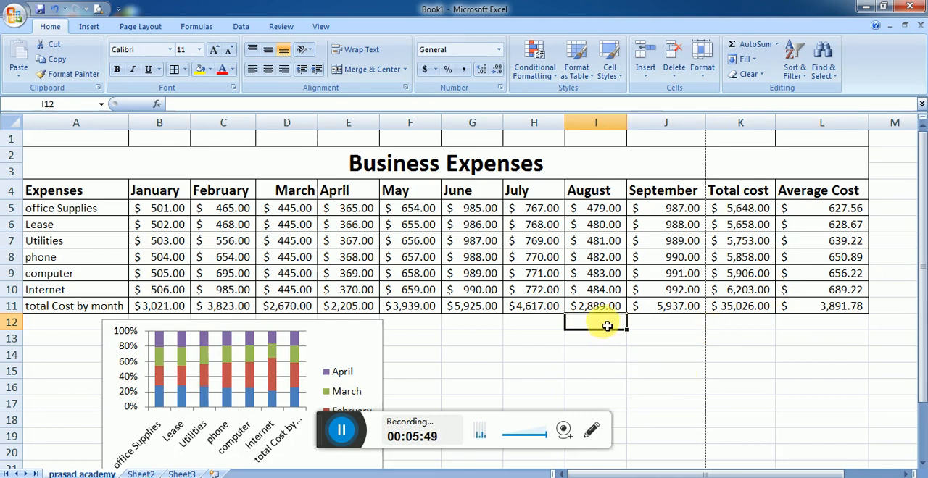
pyautogui.click(792, 324)
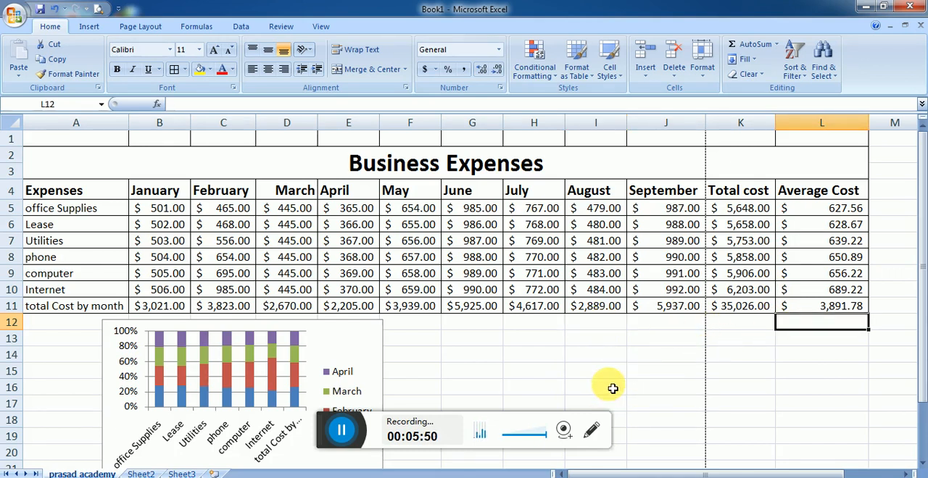
pyautogui.click(582, 359)
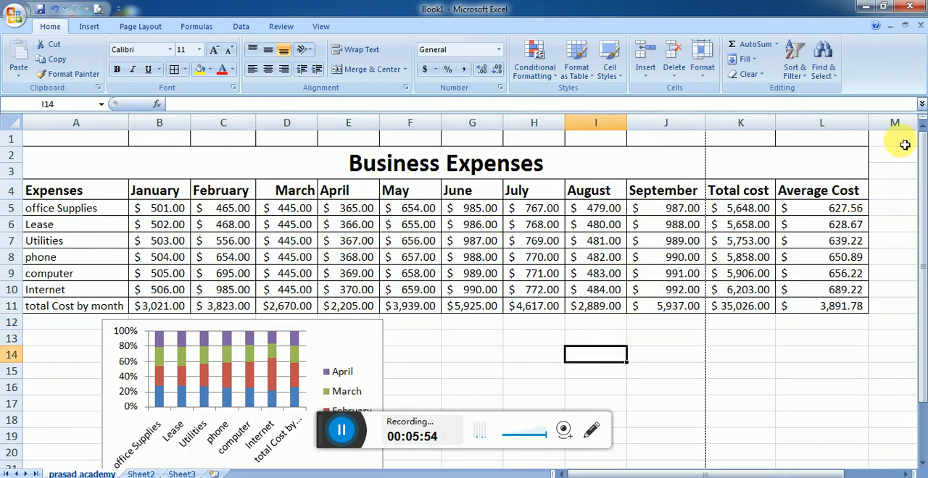
# Step: Show the sheet in Page Break Preview and move the page break after column I to the print area's edge after column L
pyautogui.click(320, 27)
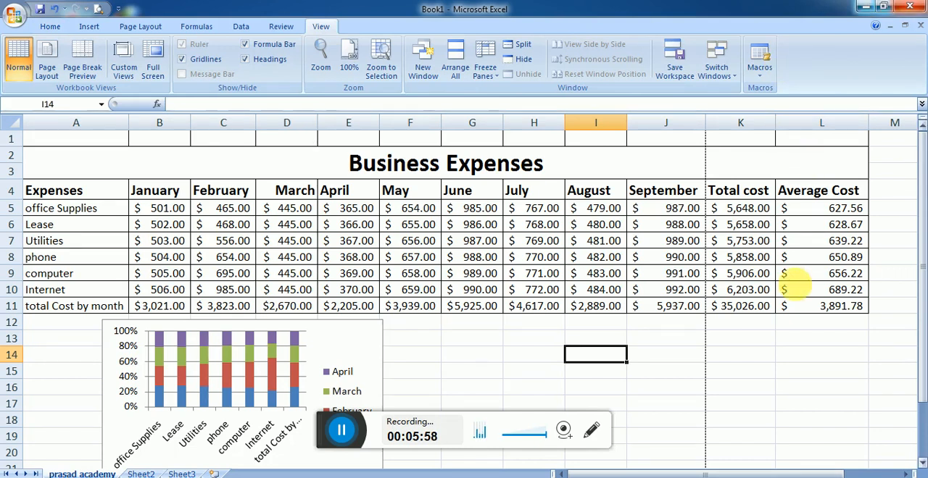
pyautogui.click(82, 61)
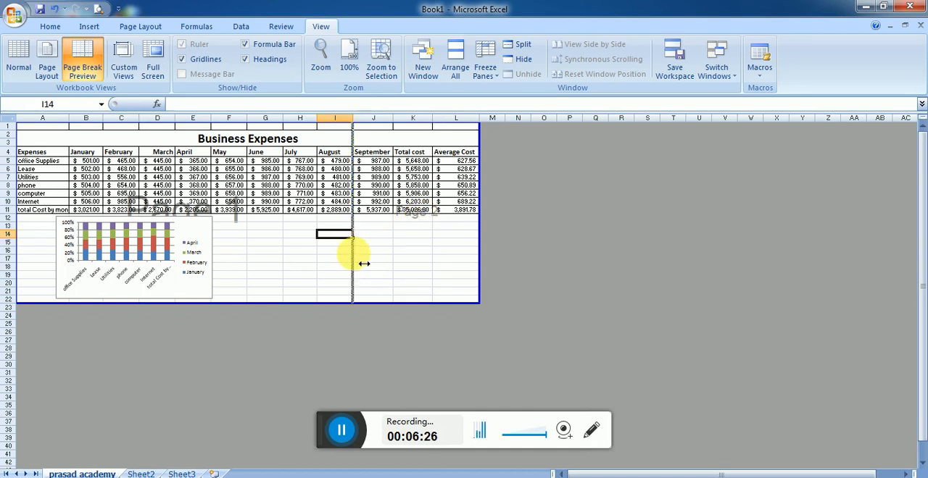
pyautogui.moveTo(364, 264); pyautogui.dragTo(482, 264)
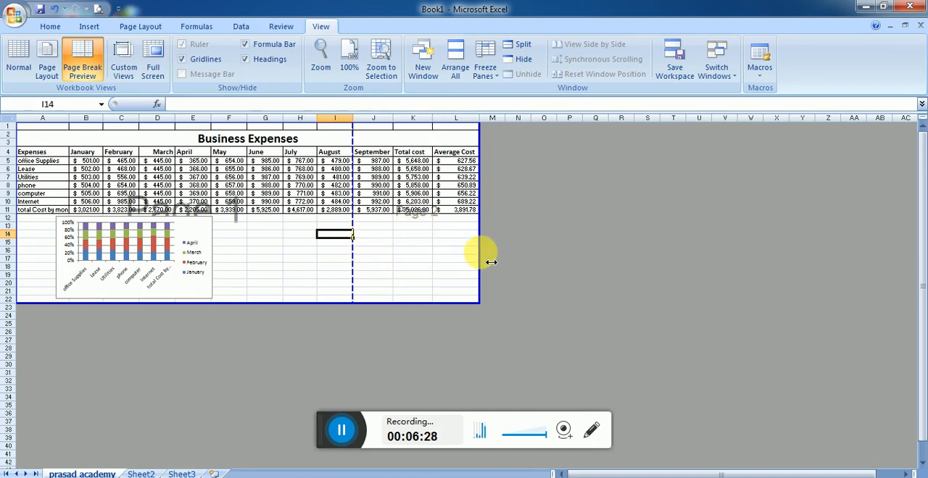